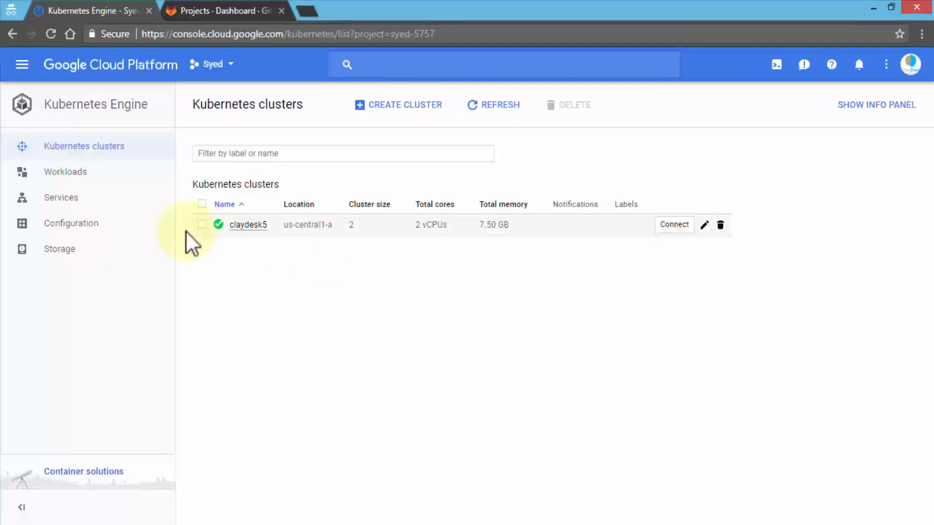
Open the VM instances page of Compute Engine.
{"action": "left_click", "coordinate": [22, 65]}
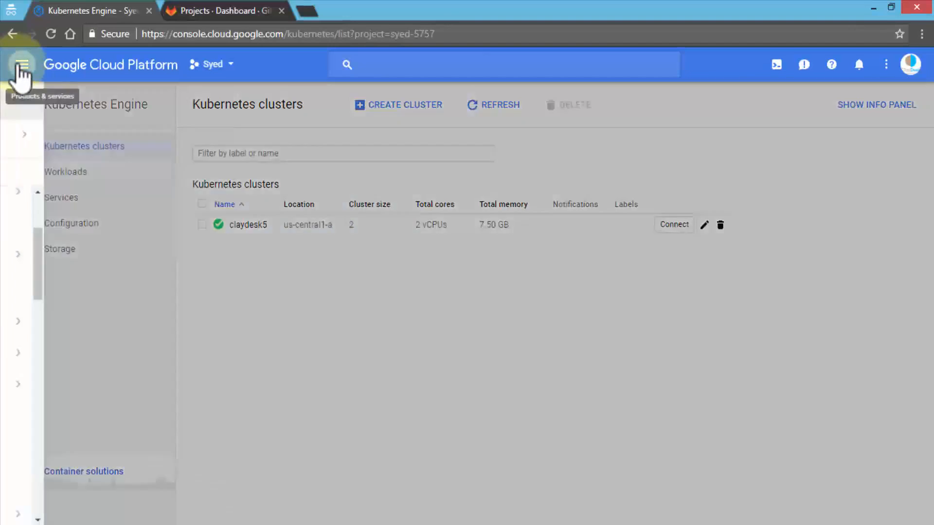
{"action": "scroll", "coordinate": [81, 331], "scroll_direction": "down", "scroll_amount": 1}
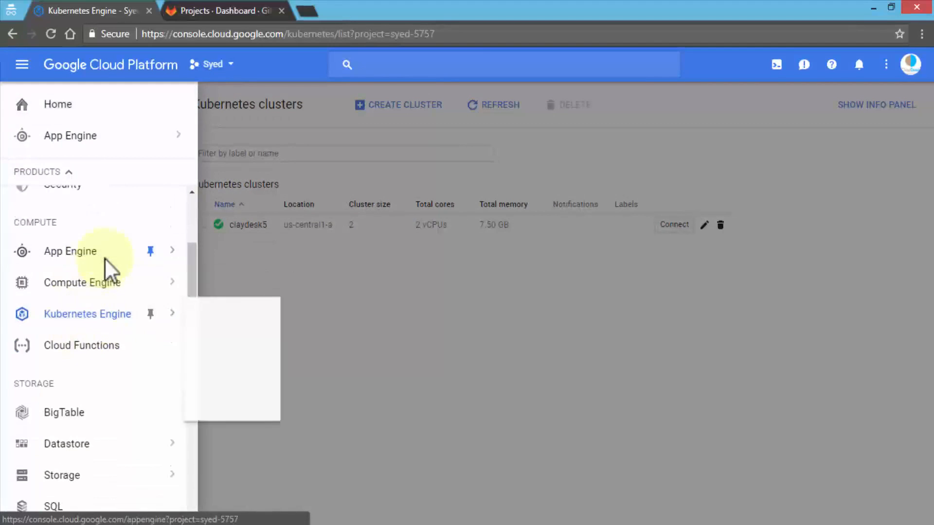
{"action": "mouse_move", "coordinate": [111, 280]}
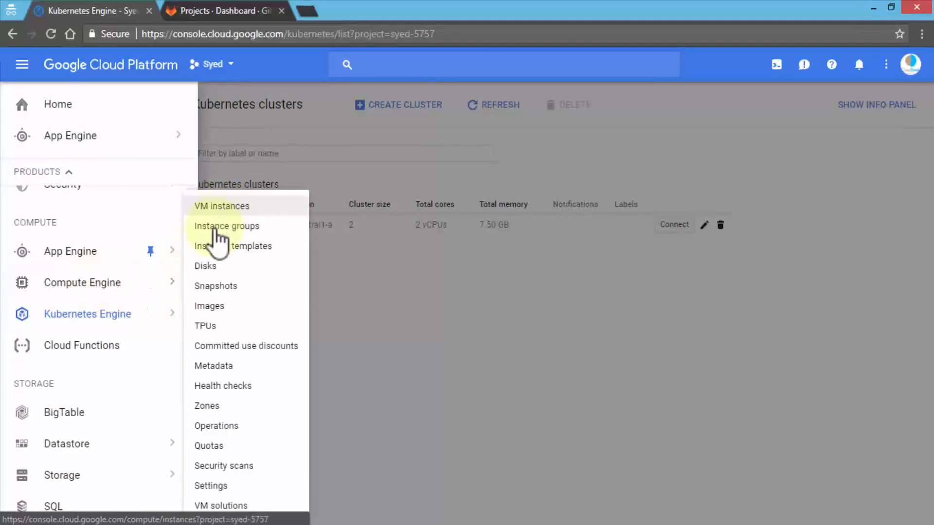
{"action": "left_click", "coordinate": [123, 287]}
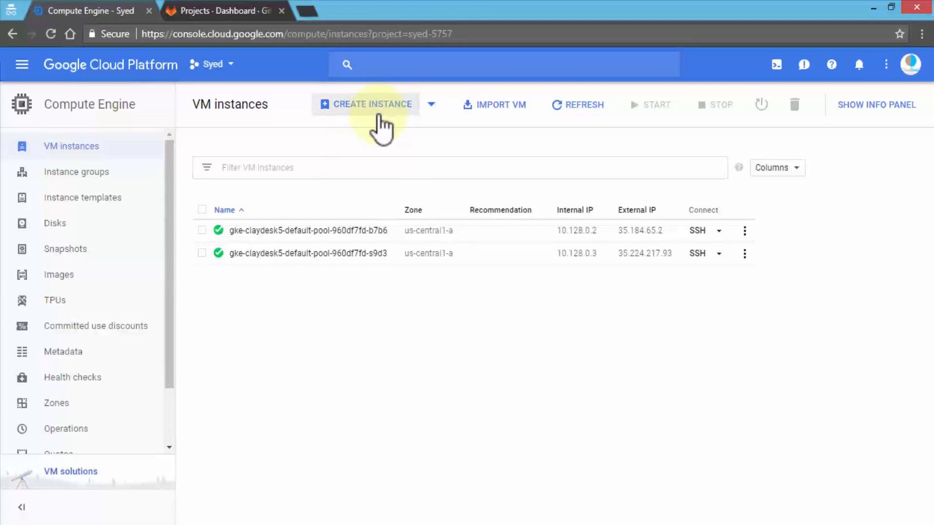
Start a new VM instance, name it gitlab and set its zone to us-central1-c.
{"action": "left_click", "coordinate": [379, 116]}
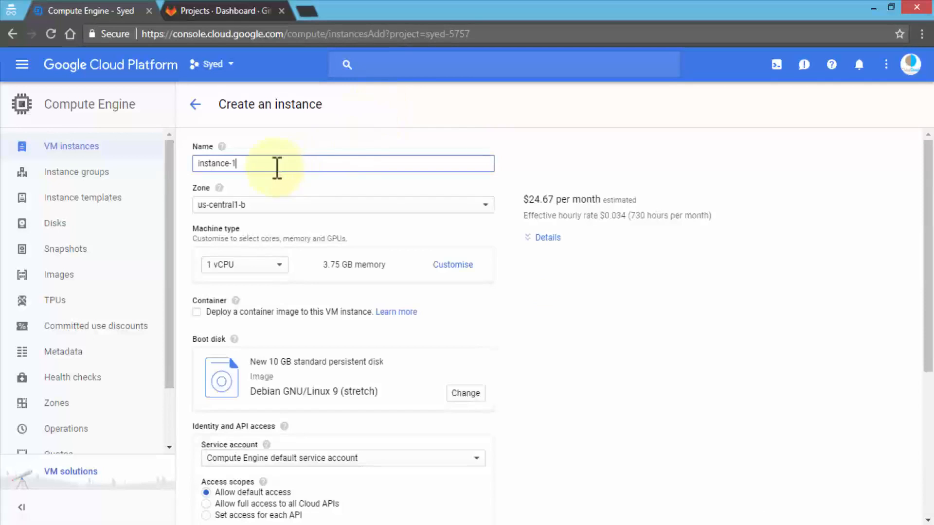
{"action": "left_click_drag", "start_coordinate": [263, 164], "coordinate": [171, 161]}
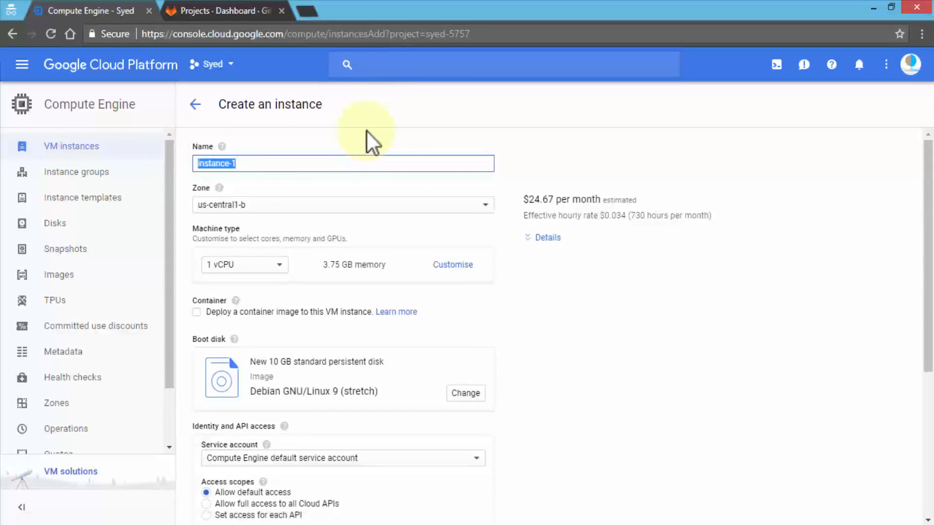
{"action": "type", "text": "gitlab"}
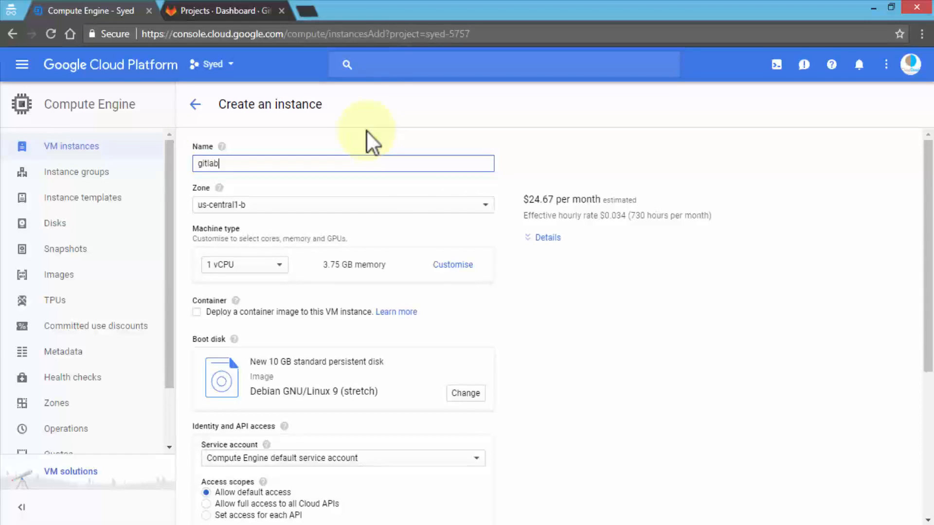
{"action": "left_click", "coordinate": [382, 209]}
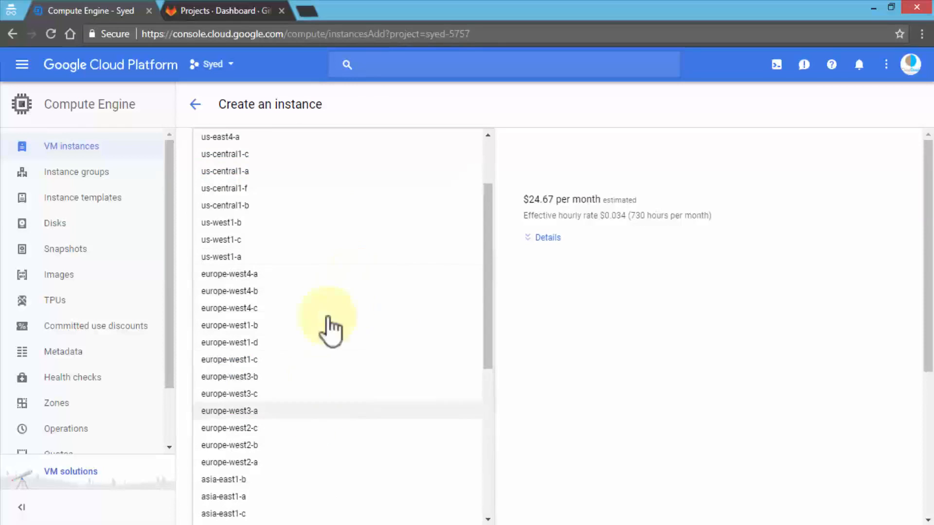
{"action": "scroll", "coordinate": [304, 204], "scroll_direction": "up", "scroll_amount": 2}
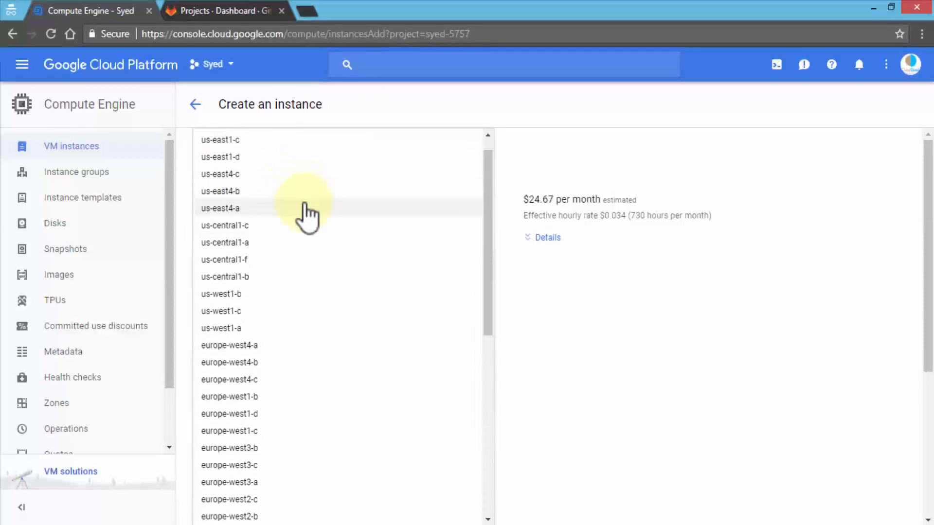
{"action": "left_click", "coordinate": [308, 241]}
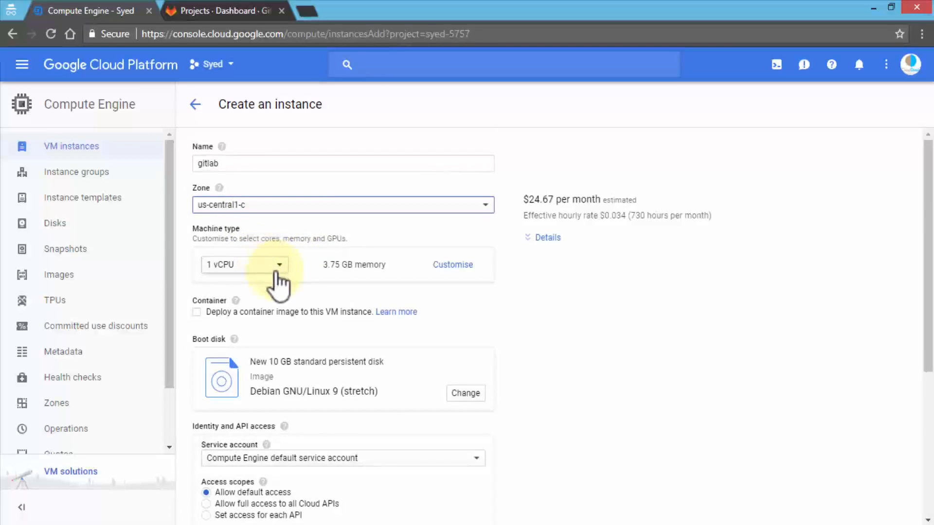
Open the instance's boot disk options and look through the available OS images.
{"action": "scroll", "coordinate": [287, 276], "scroll_direction": "down", "scroll_amount": 3}
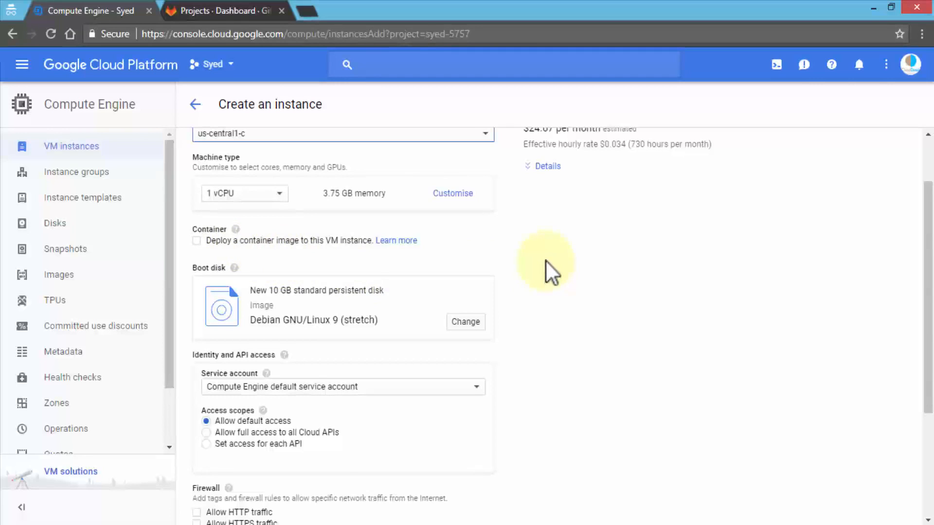
{"action": "scroll", "coordinate": [545, 260], "scroll_direction": "down", "scroll_amount": 3}
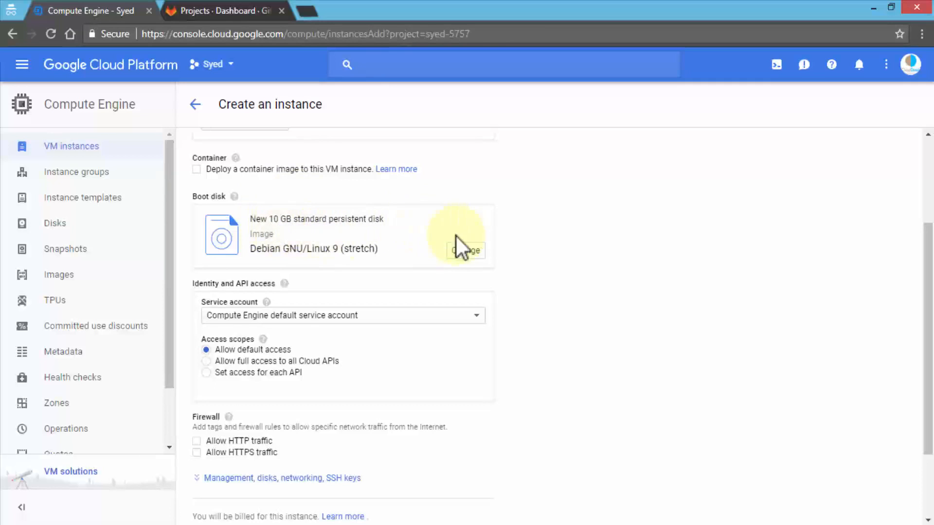
{"action": "left_click", "coordinate": [462, 250]}
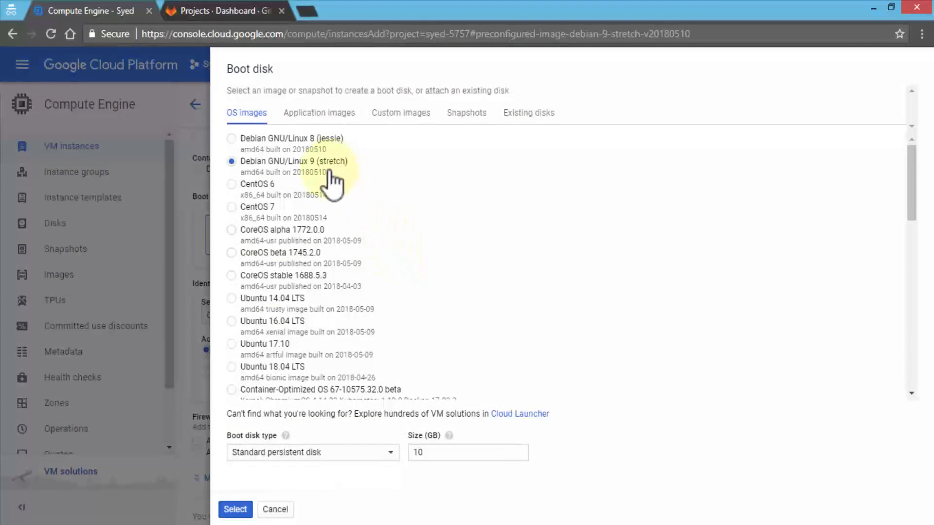
{"action": "scroll", "coordinate": [324, 202], "scroll_direction": "down", "scroll_amount": 3}
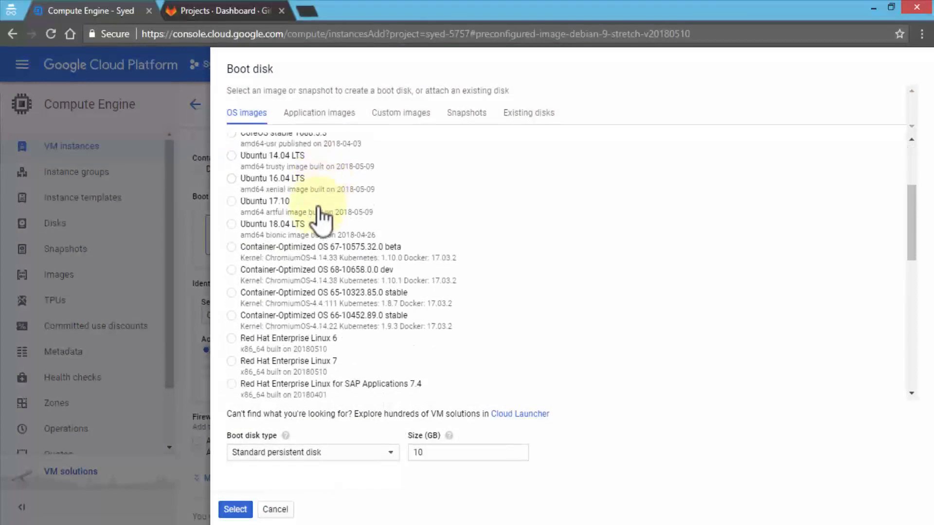
{"action": "scroll", "coordinate": [330, 258], "scroll_direction": "down", "scroll_amount": 2}
{"action": "scroll", "coordinate": [330, 292], "scroll_direction": "down", "scroll_amount": 5}
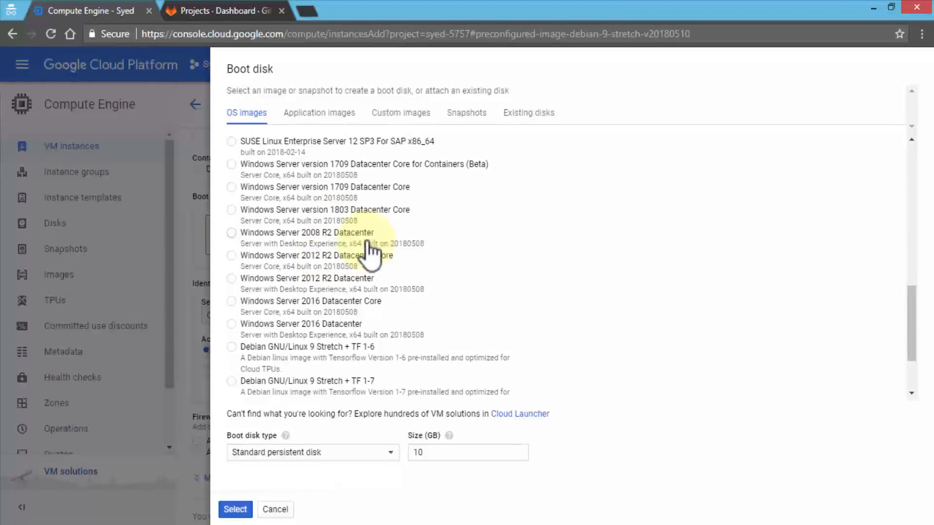
{"action": "scroll", "coordinate": [371, 250], "scroll_direction": "down", "scroll_amount": 2}
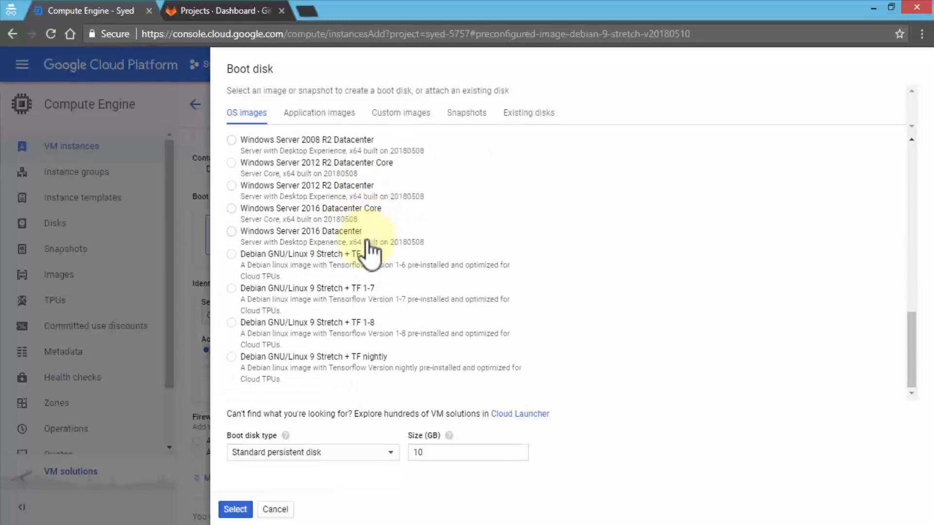
{"action": "scroll", "coordinate": [371, 251], "scroll_direction": "up", "scroll_amount": 5}
{"action": "scroll", "coordinate": [371, 248], "scroll_direction": "up", "scroll_amount": 4}
{"action": "scroll", "coordinate": [308, 254], "scroll_direction": "down", "scroll_amount": 3}
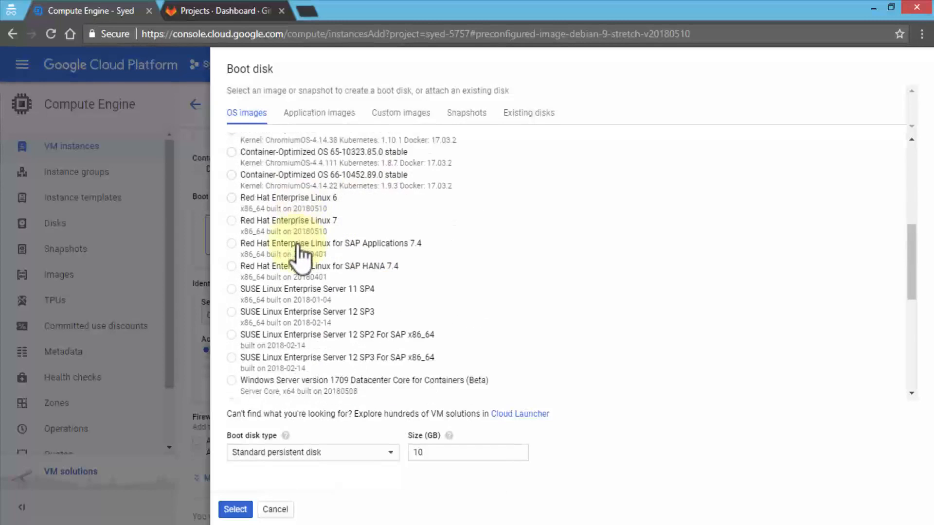
{"action": "scroll", "coordinate": [306, 250], "scroll_direction": "down", "scroll_amount": 2}
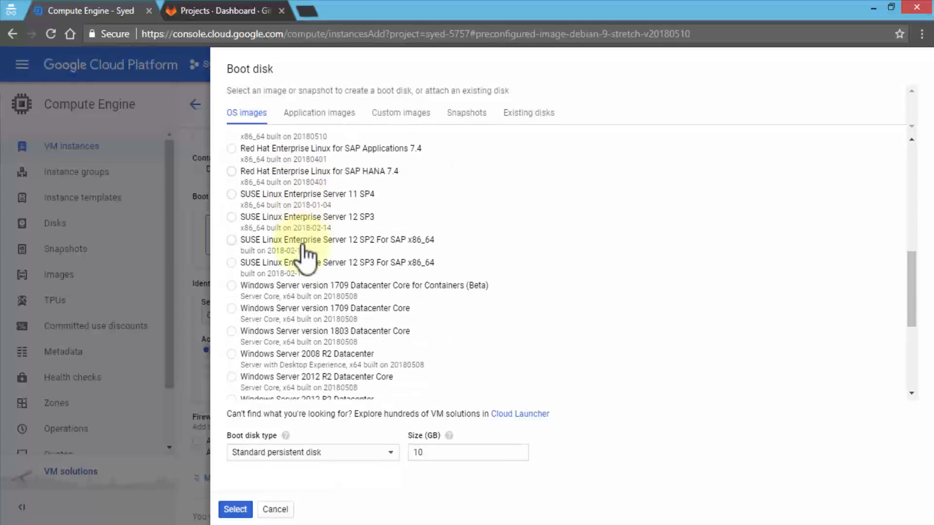
{"action": "scroll", "coordinate": [305, 253], "scroll_direction": "up", "scroll_amount": 3}
{"action": "scroll", "coordinate": [302, 251], "scroll_direction": "up", "scroll_amount": 3}
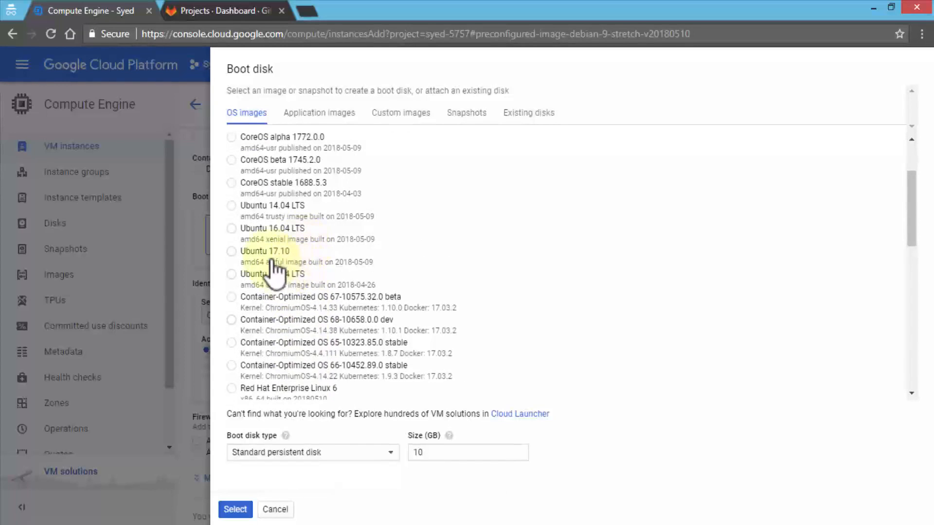
Set the boot disk to the Ubuntu 18.04 LTS image with a size of 40 GB and apply the selection.
{"action": "left_click", "coordinate": [270, 235]}
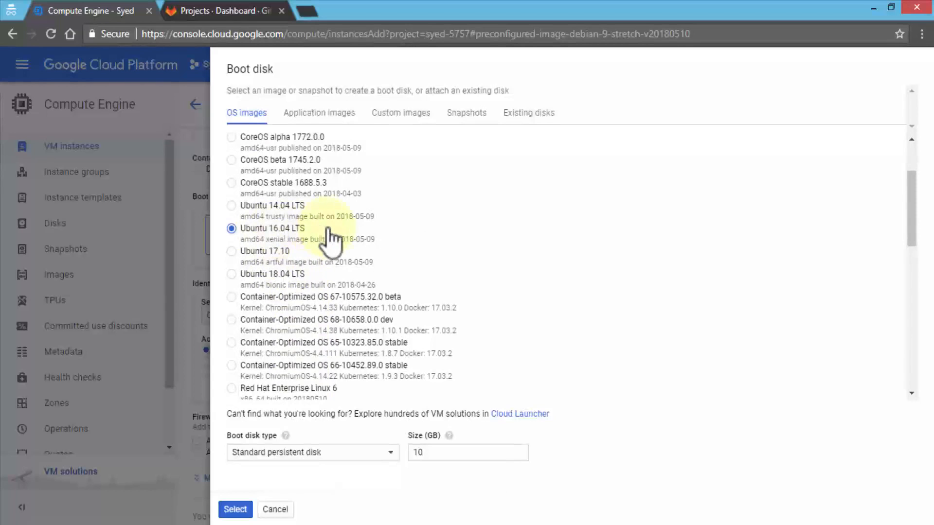
{"action": "left_click", "coordinate": [288, 279]}
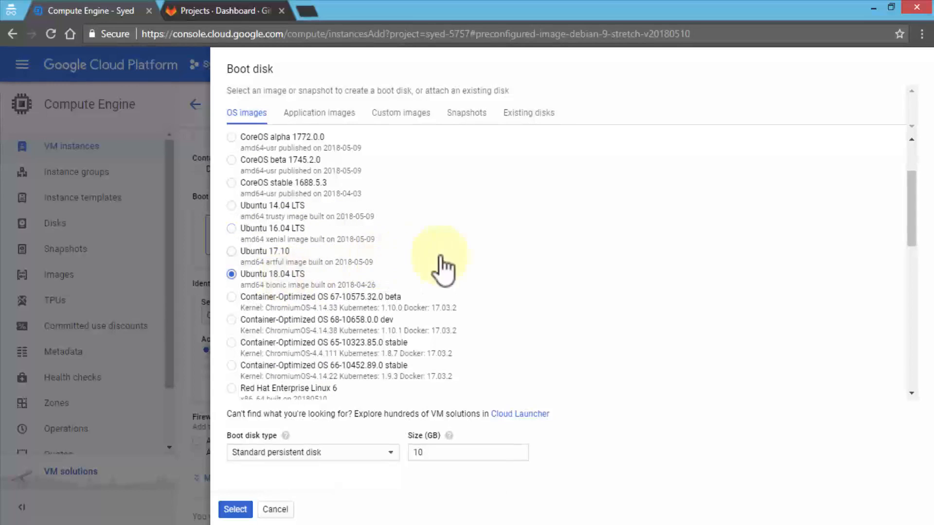
{"action": "scroll", "coordinate": [535, 252], "scroll_direction": "down", "scroll_amount": 1}
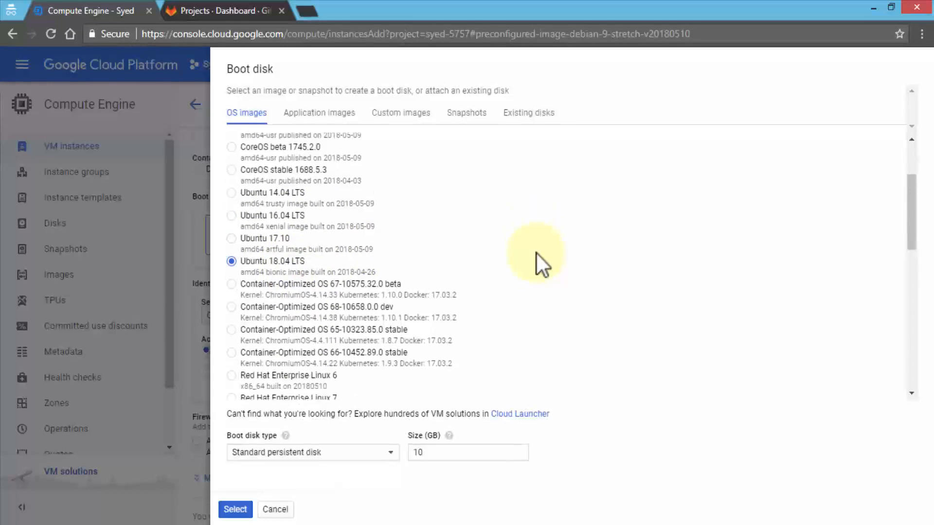
{"action": "double_click", "coordinate": [443, 455]}
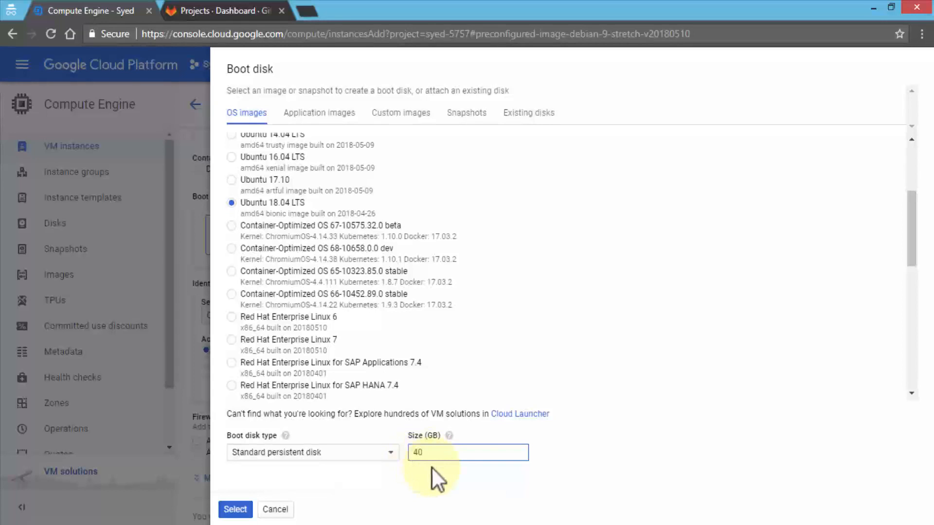
{"action": "scroll", "coordinate": [391, 345], "scroll_direction": "up", "scroll_amount": 3}
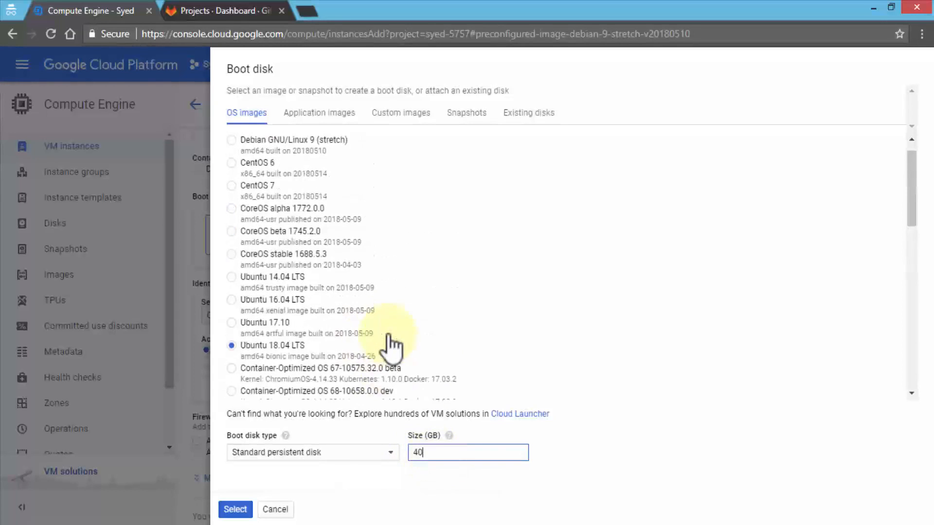
{"action": "scroll", "coordinate": [391, 344], "scroll_direction": "down", "scroll_amount": 1}
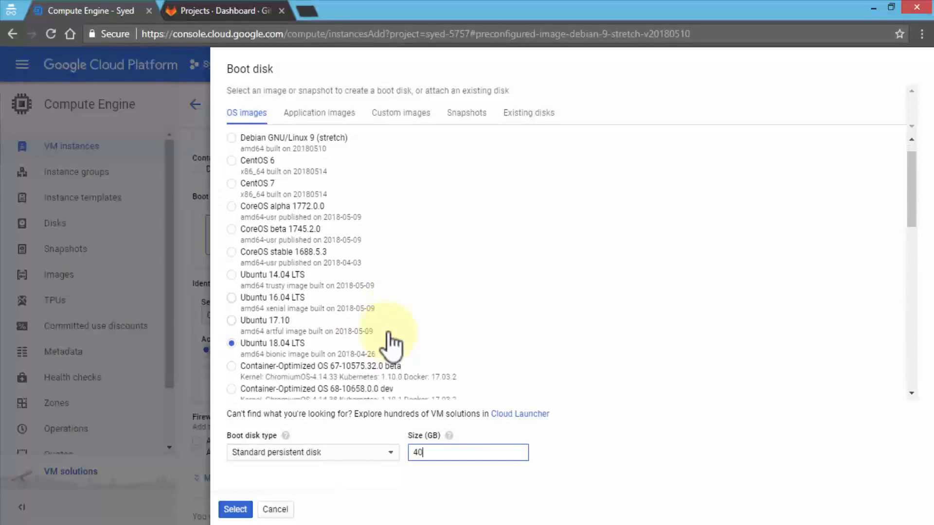
{"action": "left_click", "coordinate": [239, 507]}
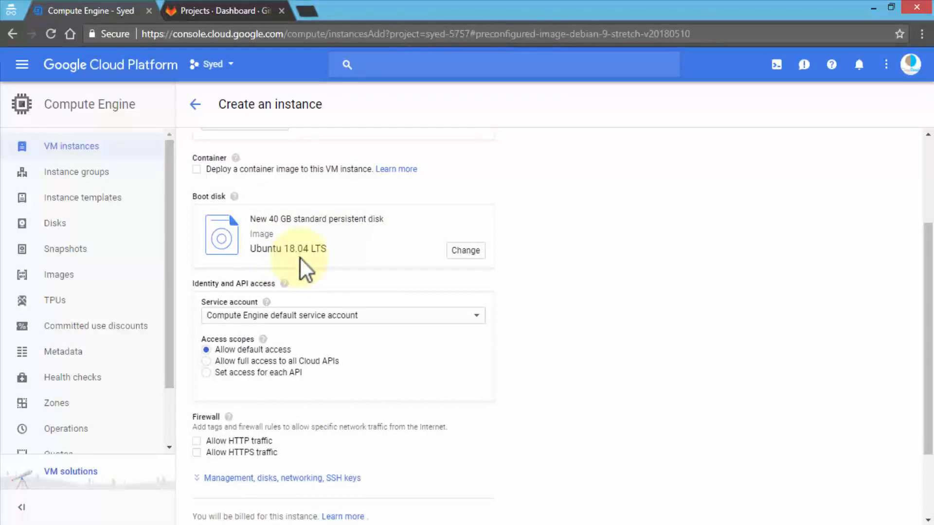
Allow HTTP and HTTPS traffic in the firewall settings, review the configuration and create the instance.
{"action": "scroll", "coordinate": [299, 257], "scroll_direction": "down", "scroll_amount": 2}
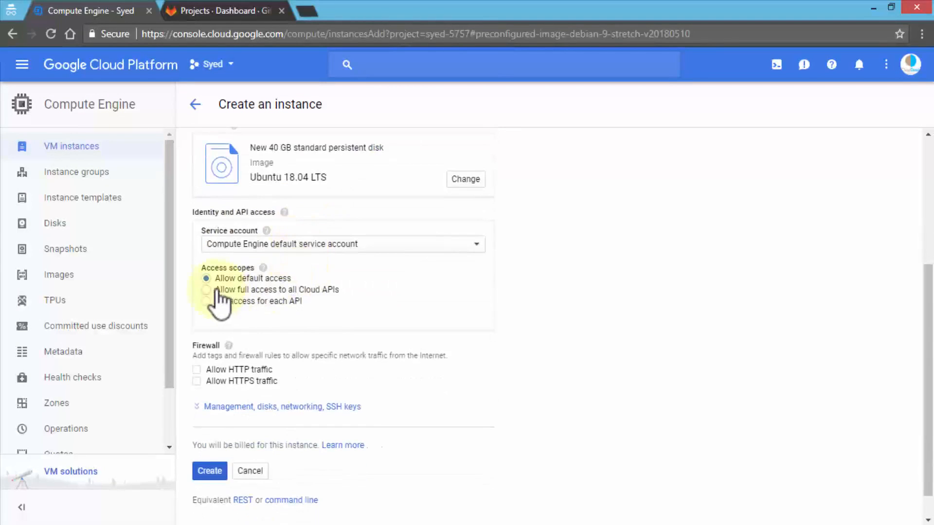
{"action": "scroll", "coordinate": [295, 288], "scroll_direction": "down", "scroll_amount": 1}
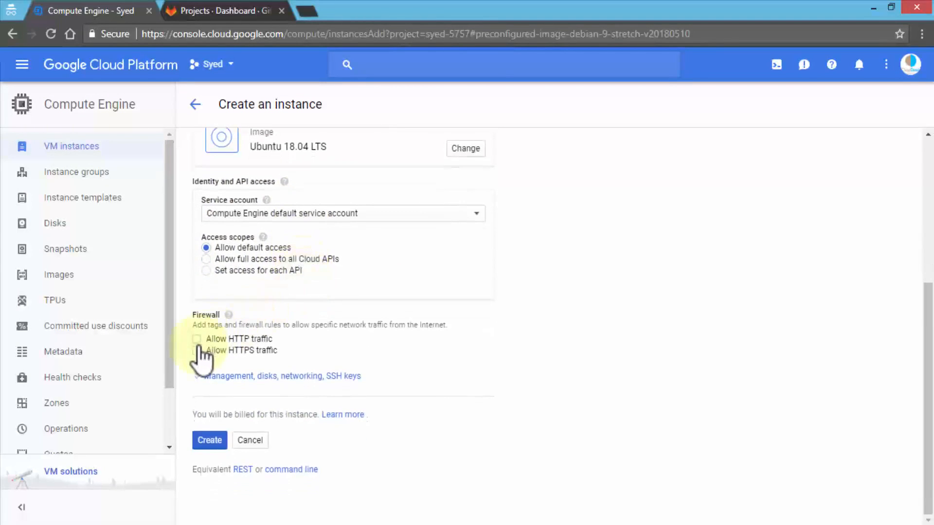
{"action": "left_click", "coordinate": [197, 339]}
{"action": "left_click", "coordinate": [196, 351]}
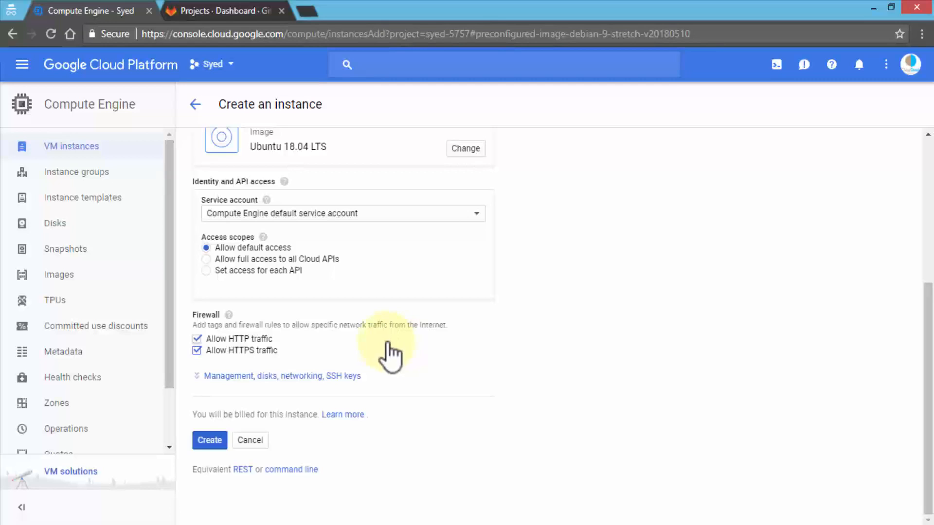
{"action": "scroll", "coordinate": [389, 355], "scroll_direction": "up", "scroll_amount": 5}
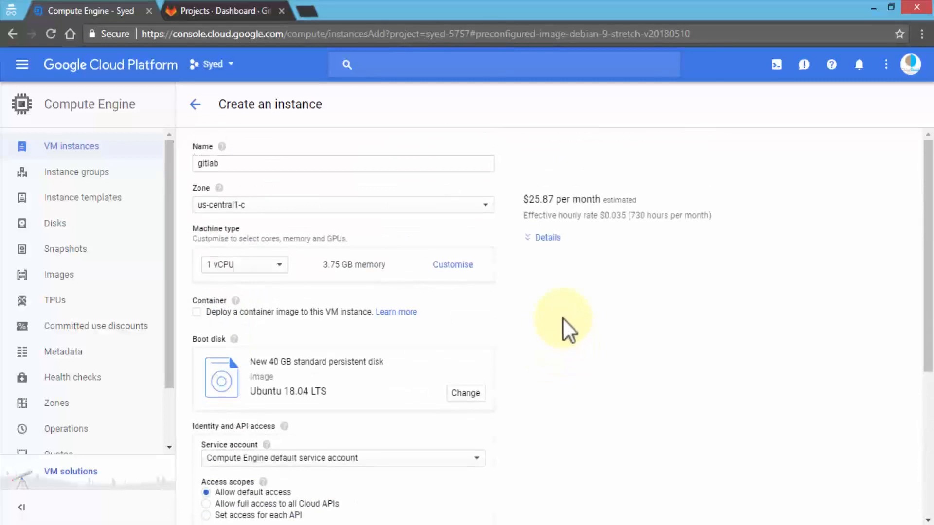
{"action": "scroll", "coordinate": [563, 317], "scroll_direction": "down", "scroll_amount": 5}
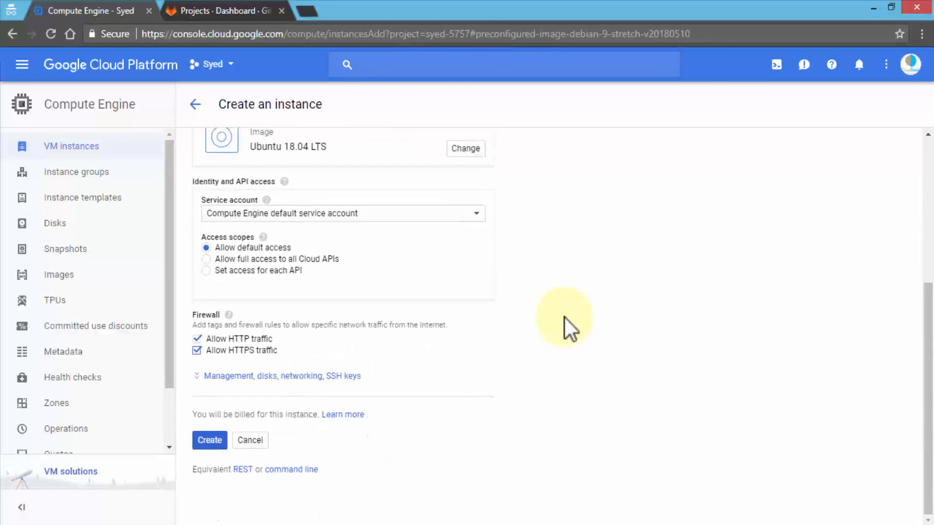
{"action": "left_click", "coordinate": [210, 440]}
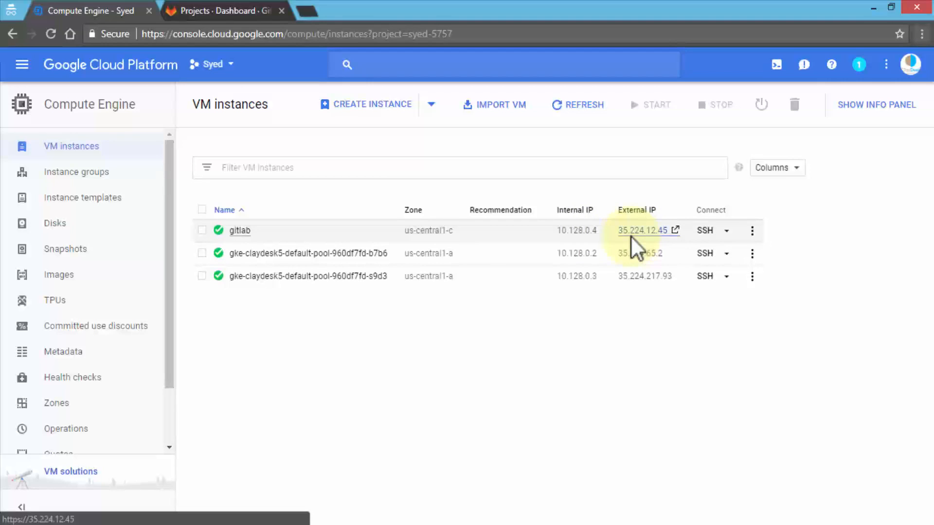
Switch to Notepad and record the gitlab instance's external IP below the existing key commands as "35.224.12.45 gitlab".
{"action": "left_click_drag", "start_coordinate": [618, 230], "coordinate": [669, 232]}
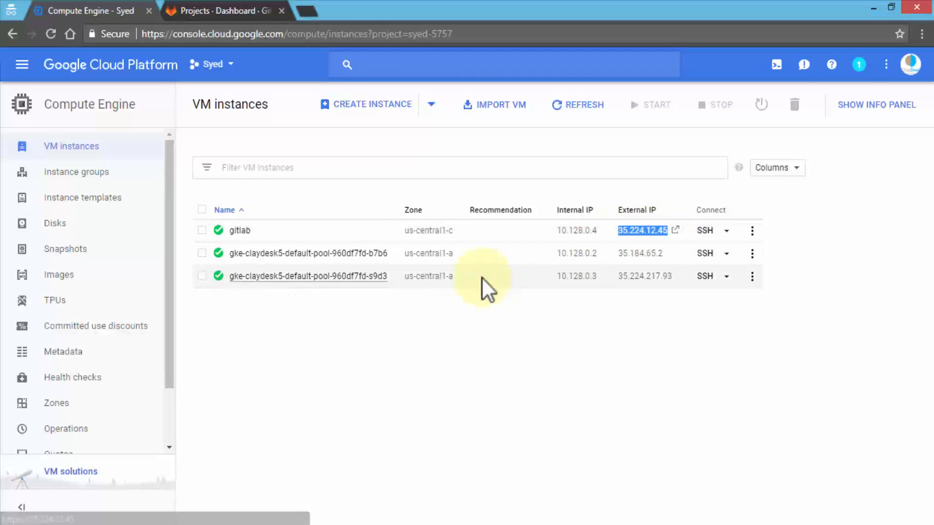
{"action": "left_click", "coordinate": [270, 524]}
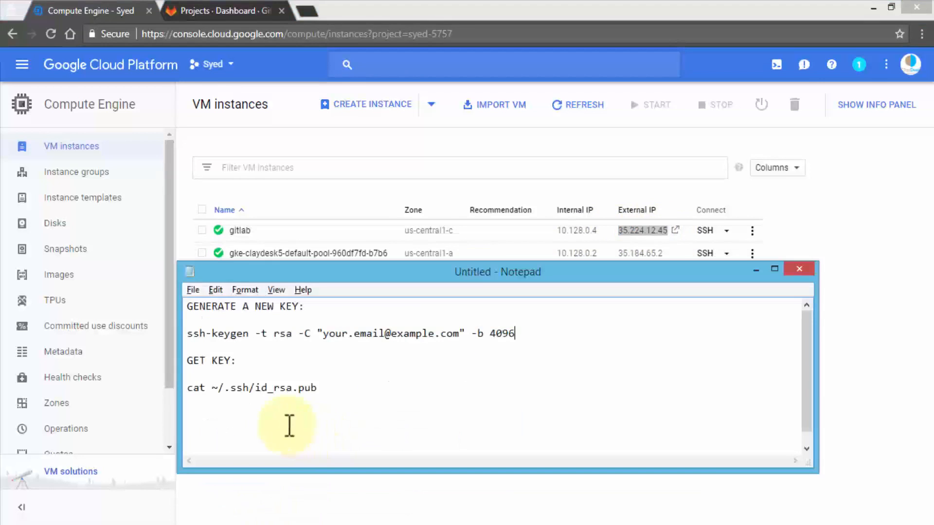
{"action": "left_click", "coordinate": [350, 389]}
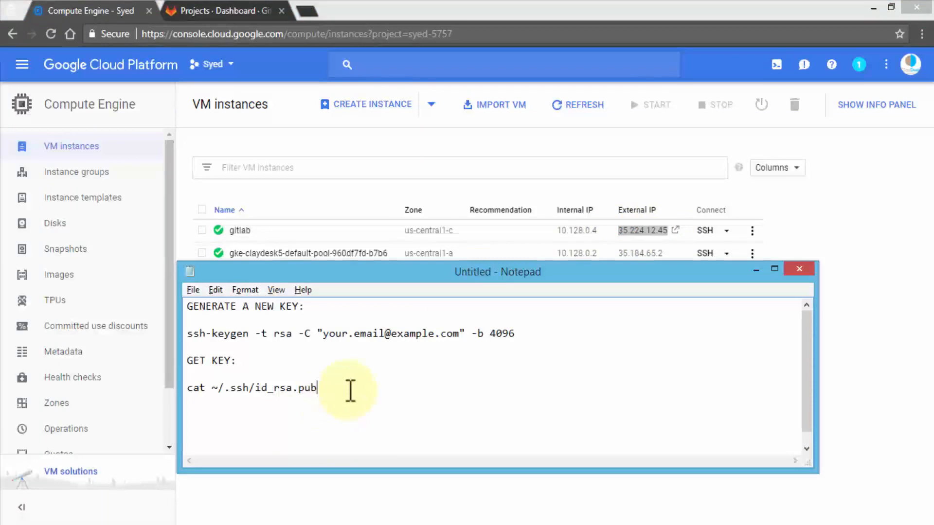
{"action": "key", "text": "Return"}
{"action": "key", "text": "Return"}
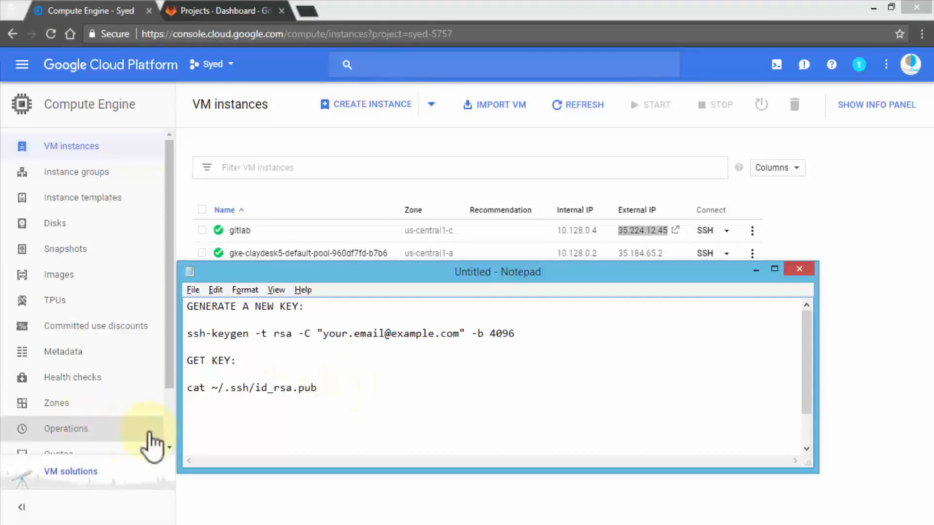
{"action": "type", "text": "35."}
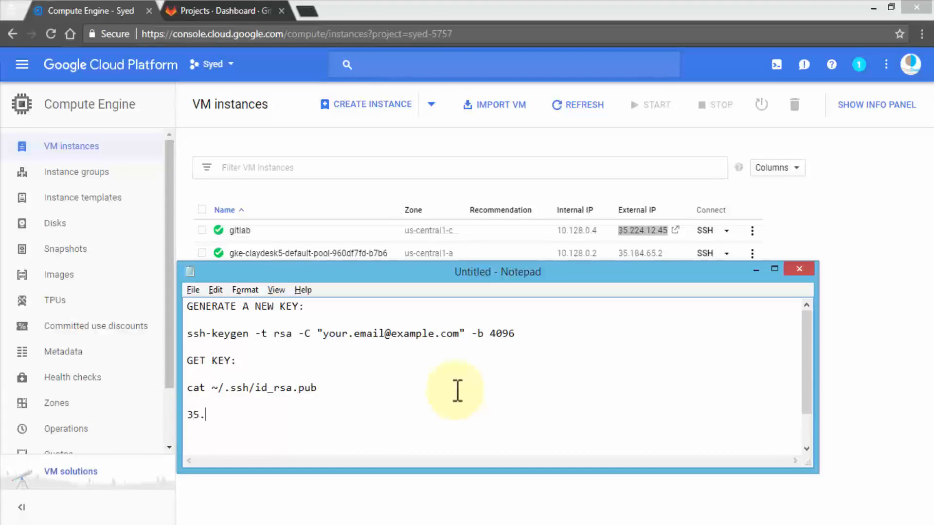
{"action": "type", "text": "224.12.45 gitlab"}
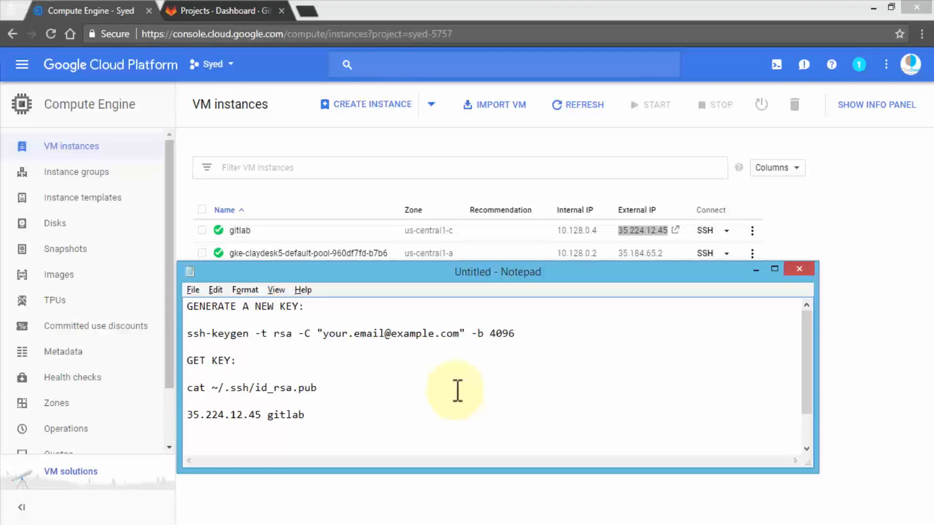
Return to the VM instances list, open an SSH session to the gitlab instance and run ls in its home directory.
{"action": "left_click", "coordinate": [750, 240]}
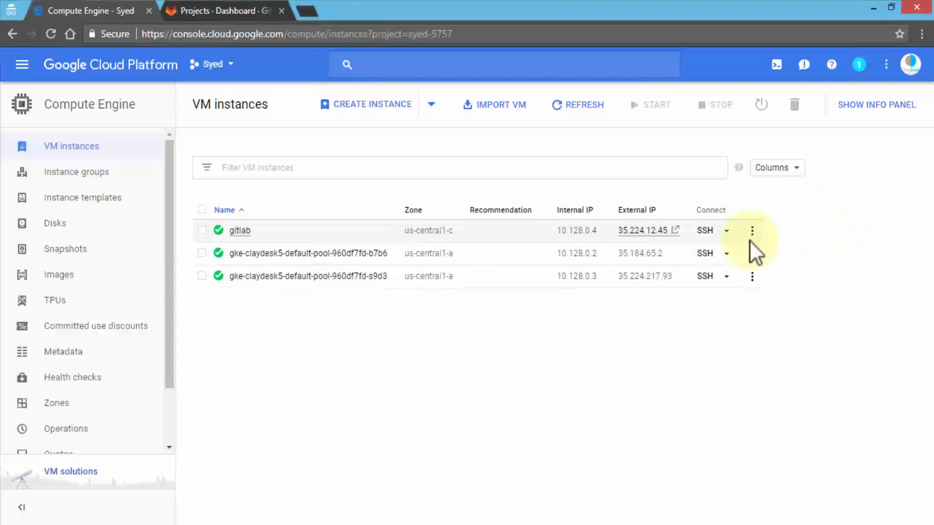
{"action": "left_click", "coordinate": [708, 233]}
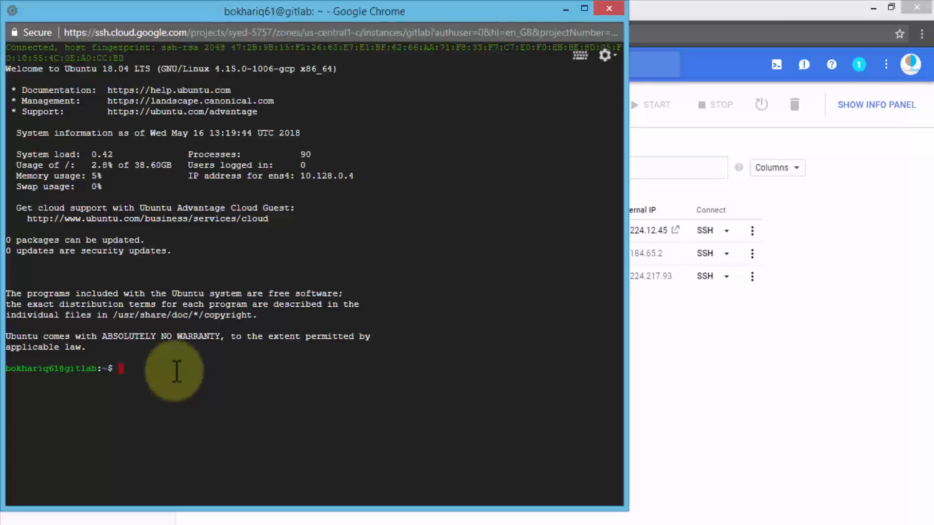
{"action": "type", "text": "ls"}
{"action": "key", "text": "Return"}
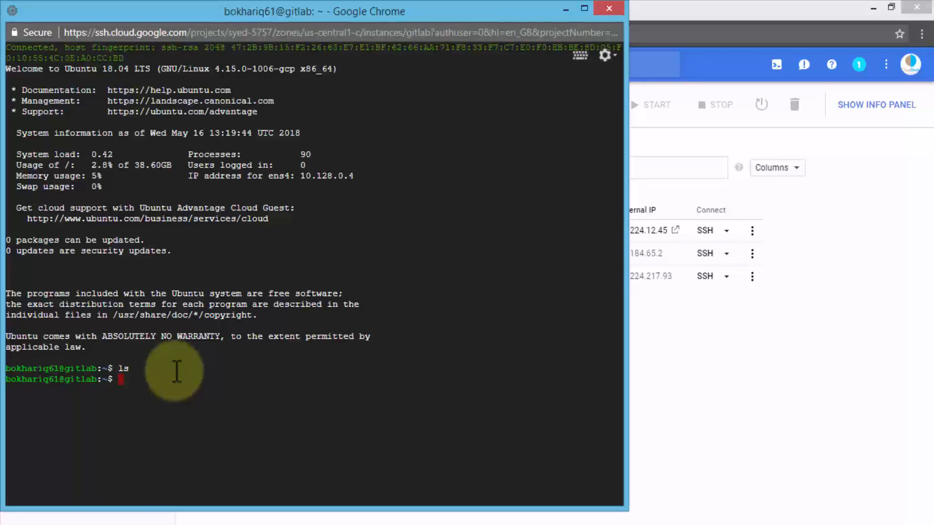